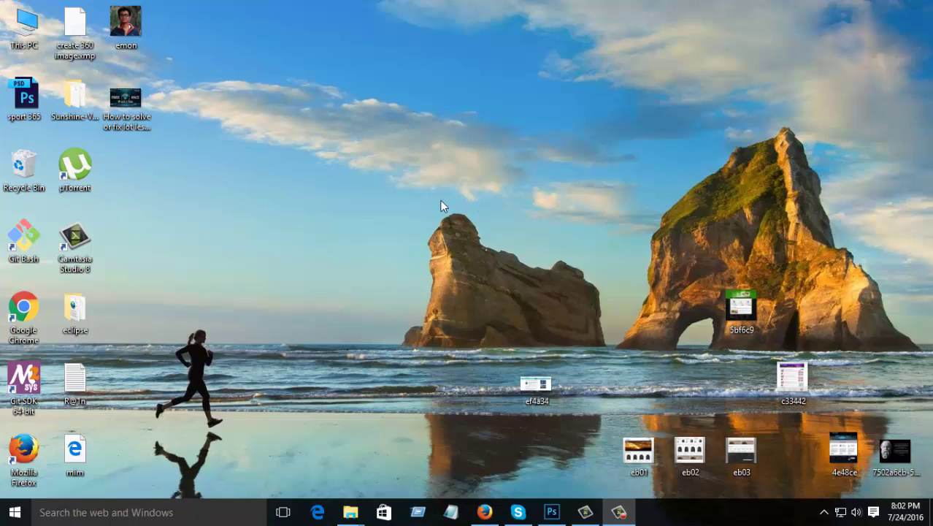
Empty the Recycle Bin, confirming that its files are permanently deleted
{"action": "right_click", "coordinate": [29, 161]}
{"action": "left_click", "coordinate": [63, 188]}
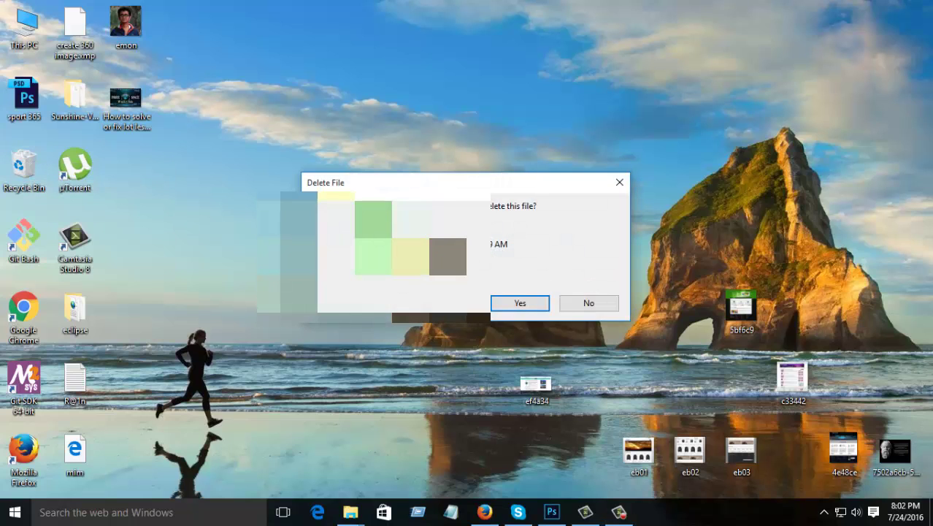
{"action": "left_click", "coordinate": [510, 299]}
Refresh the desktop six times from its right-click menu
{"action": "right_click", "coordinate": [299, 143]}
{"action": "left_click", "coordinate": [329, 183]}
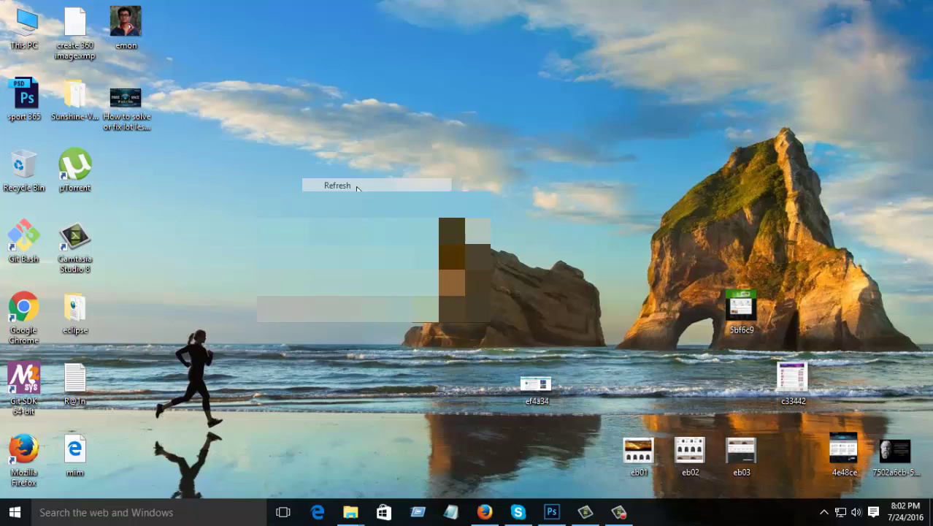
{"action": "right_click", "coordinate": [299, 184]}
{"action": "left_click", "coordinate": [694, 221]}
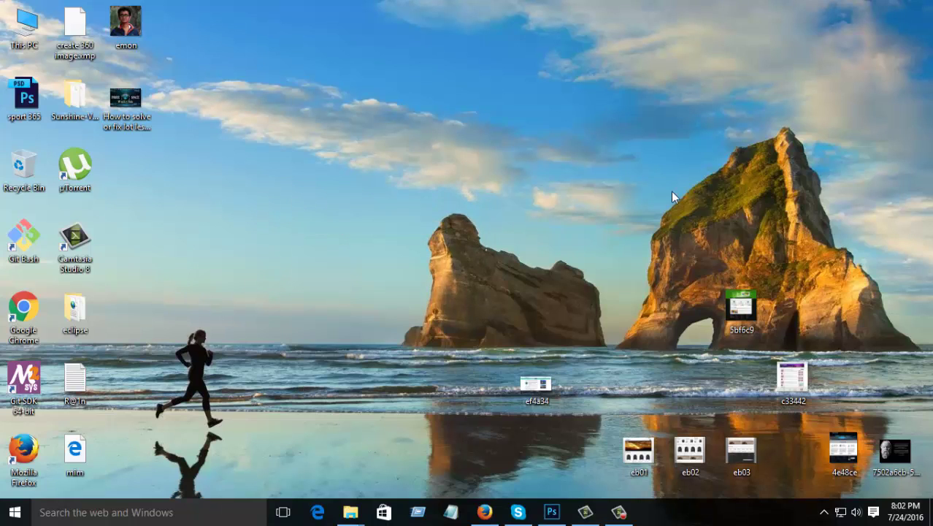
{"action": "right_click", "coordinate": [256, 141]}
{"action": "left_click", "coordinate": [311, 183]}
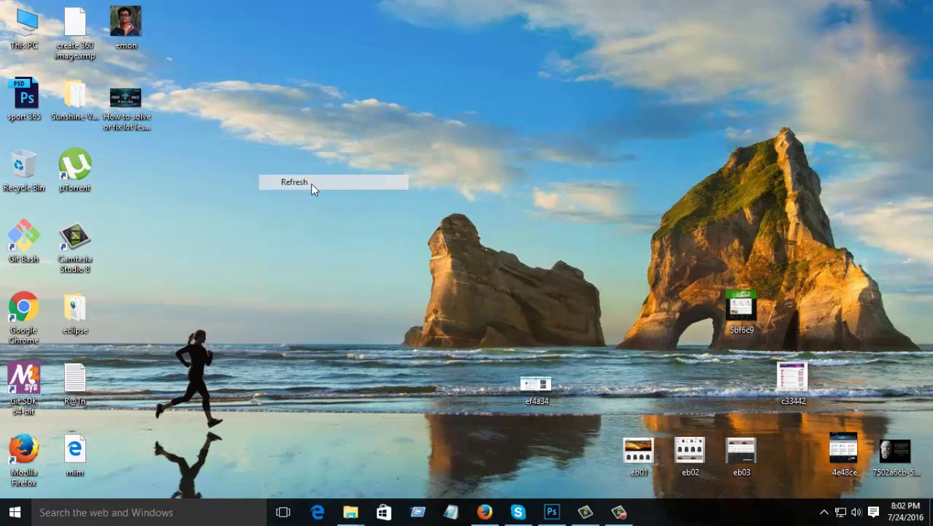
{"action": "right_click", "coordinate": [252, 159]}
{"action": "left_click", "coordinate": [291, 198]}
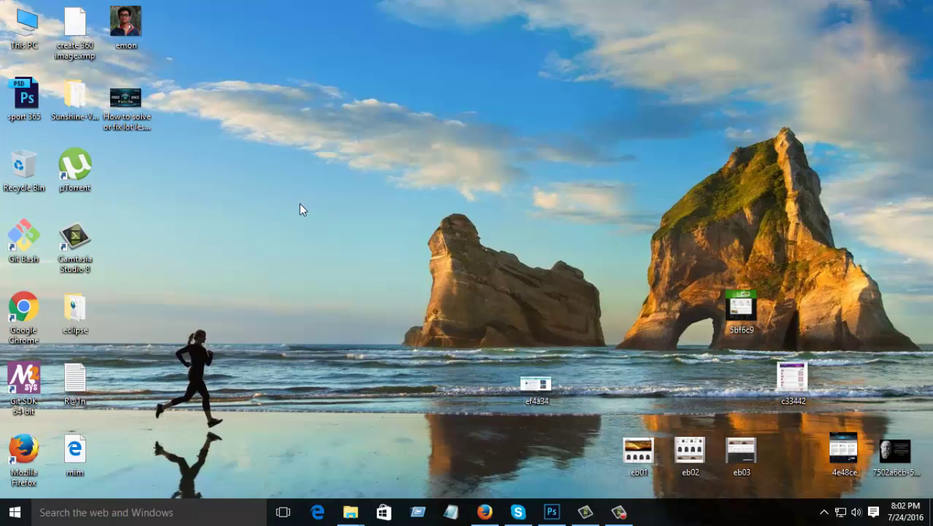
{"action": "right_click", "coordinate": [237, 160]}
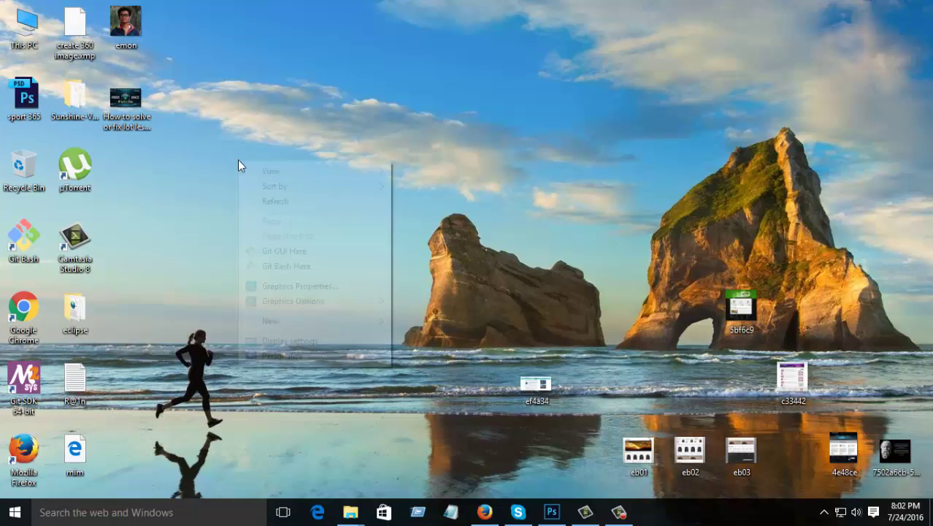
{"action": "left_click", "coordinate": [291, 201]}
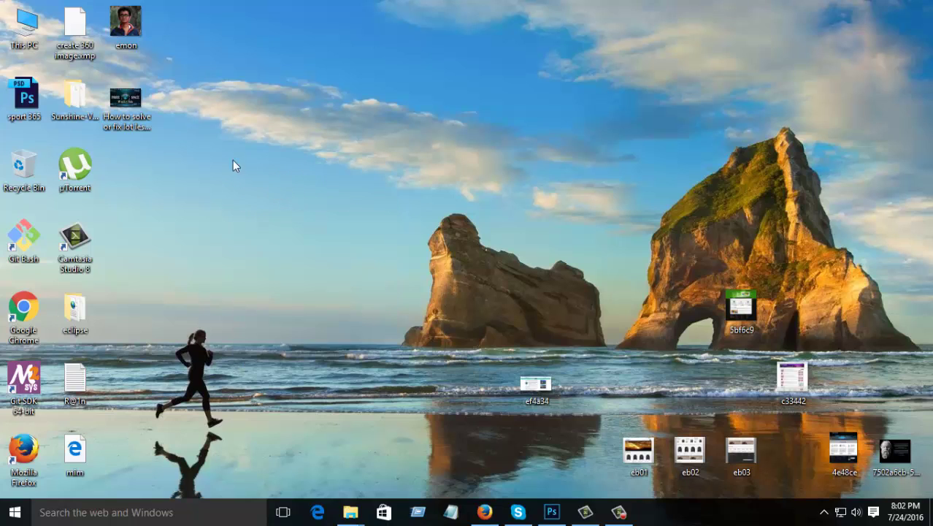
{"action": "right_click", "coordinate": [233, 160]}
{"action": "left_click", "coordinate": [261, 193]}
From This PC, open Local Disk (C:) Properties on its Tools tab
{"action": "double_click", "coordinate": [24, 25]}
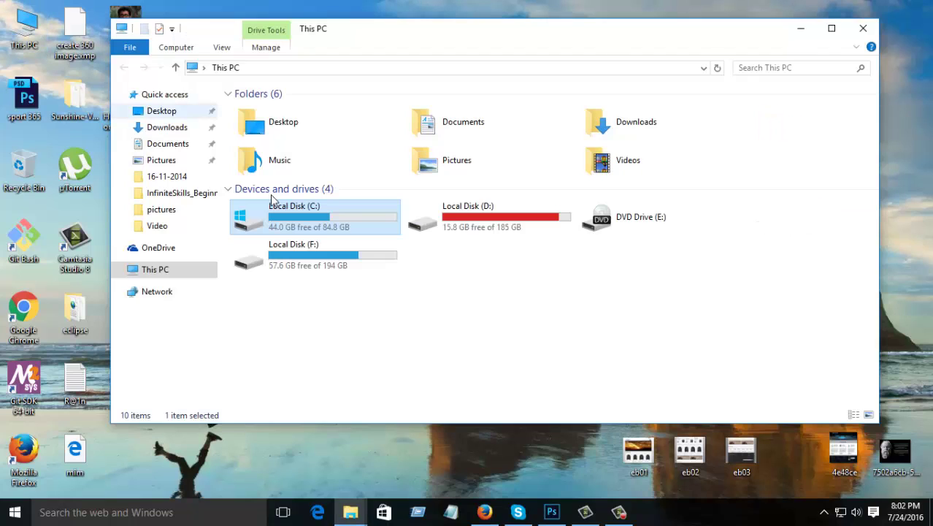
{"action": "left_click", "coordinate": [507, 221]}
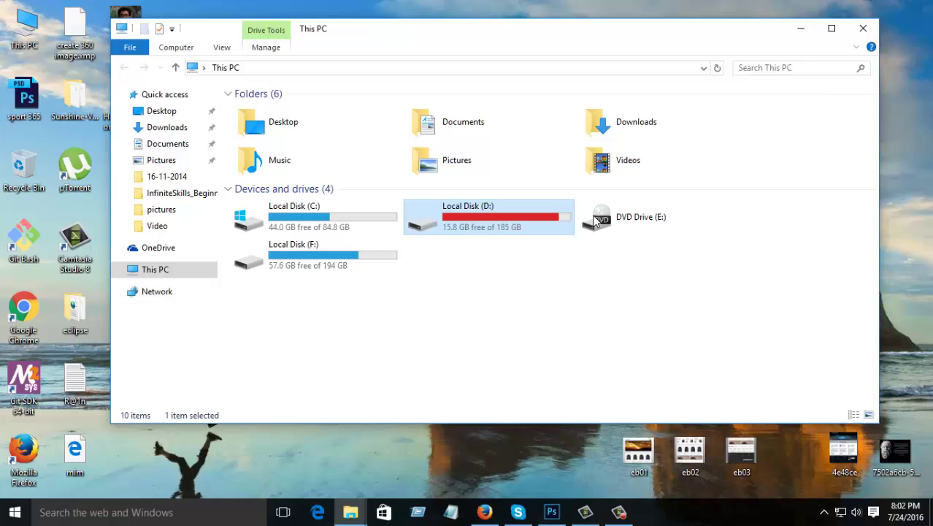
{"action": "left_click", "coordinate": [362, 231]}
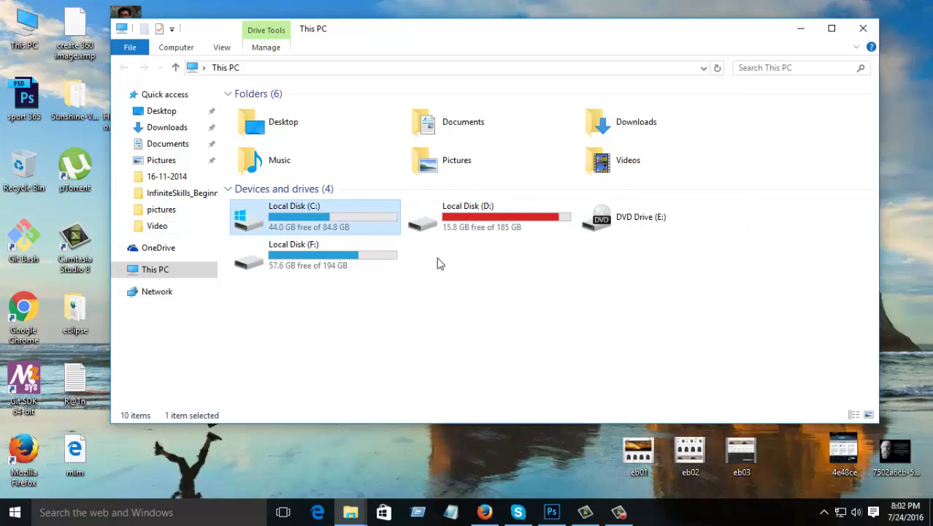
{"action": "mouse_move", "coordinate": [315, 217]}
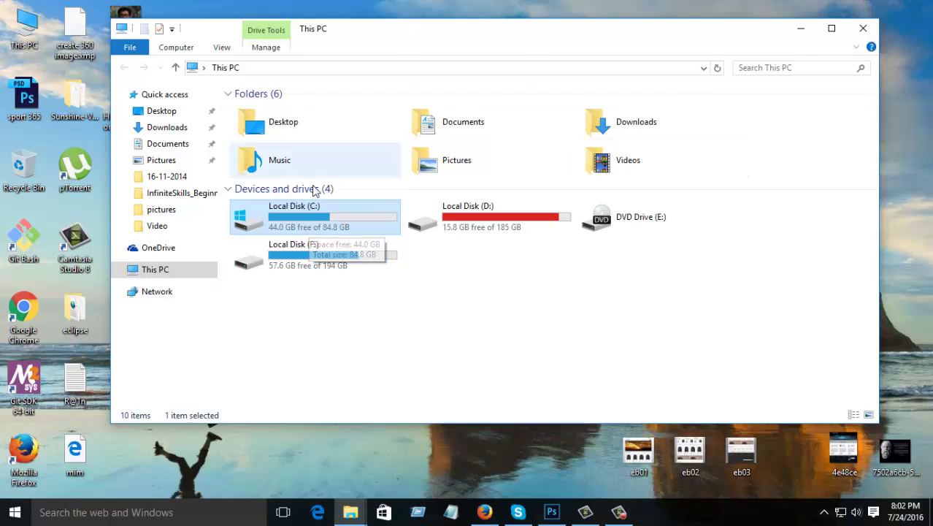
{"action": "right_click", "coordinate": [303, 231]}
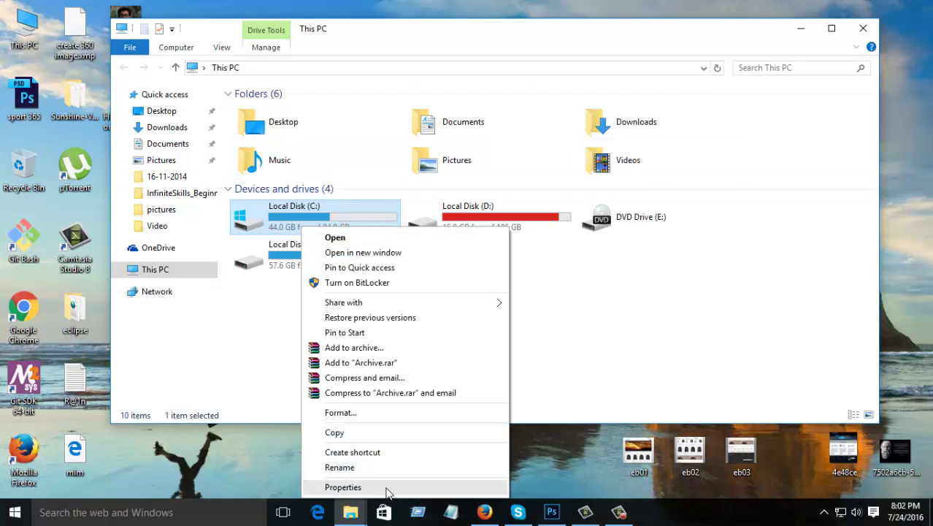
{"action": "left_click", "coordinate": [387, 487]}
{"action": "left_click", "coordinate": [411, 198]}
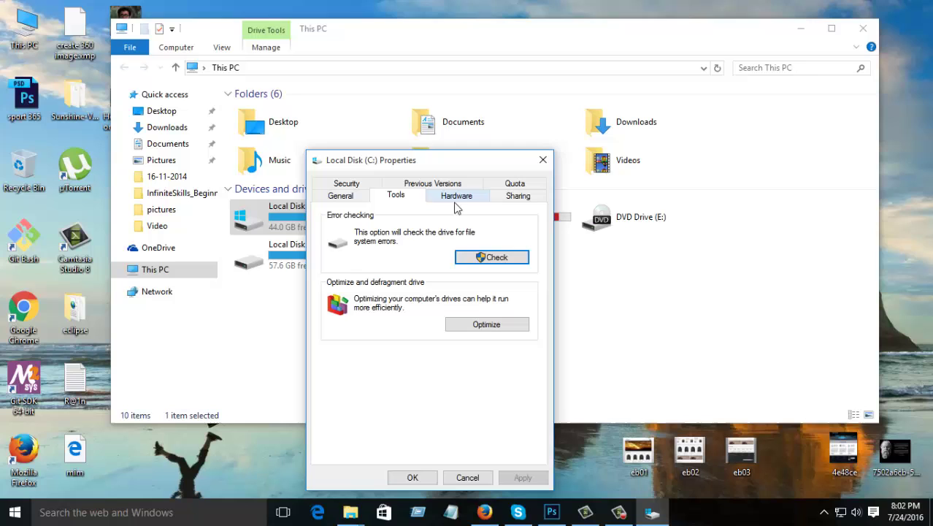
Check Optimize Drives' schedule, leave frequency at Weekly, then cancel and close it
{"action": "left_click", "coordinate": [494, 324]}
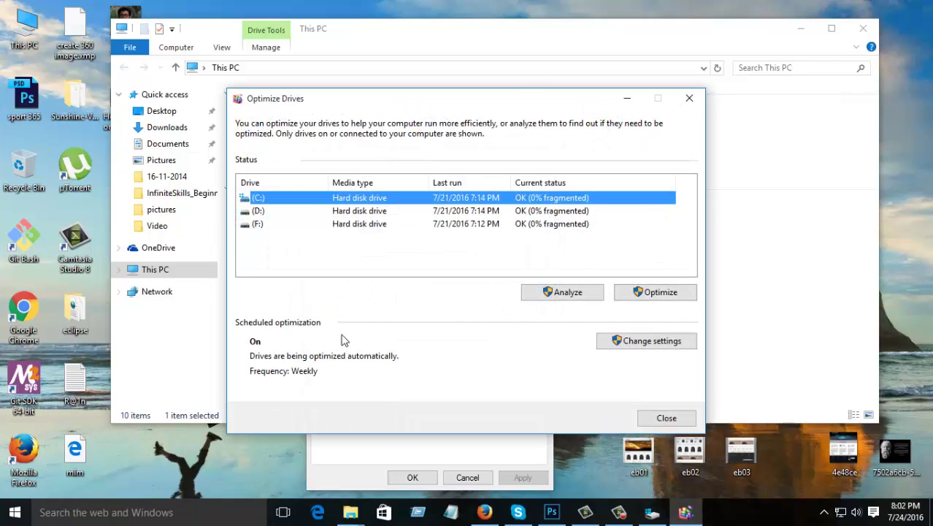
{"action": "left_click", "coordinate": [667, 340]}
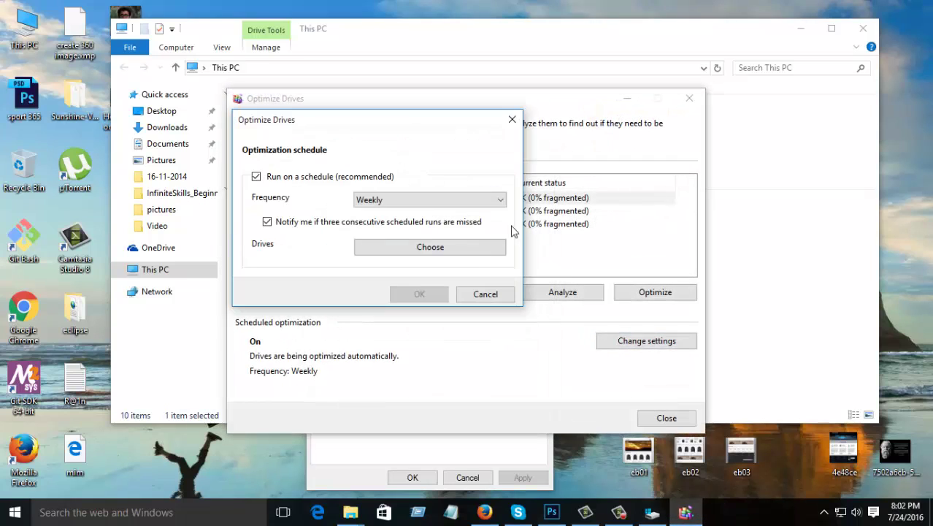
{"action": "left_click_drag", "start_coordinate": [323, 125], "coordinate": [371, 173]}
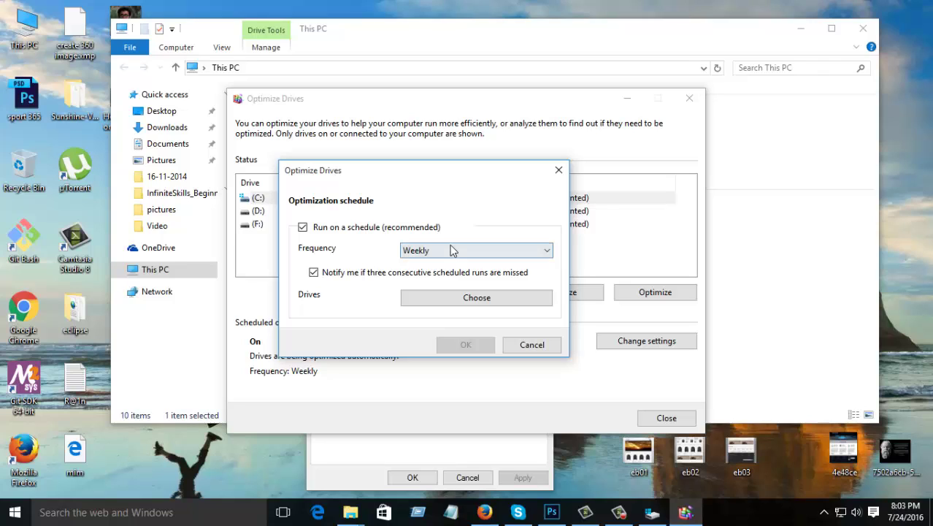
{"action": "left_click", "coordinate": [451, 251]}
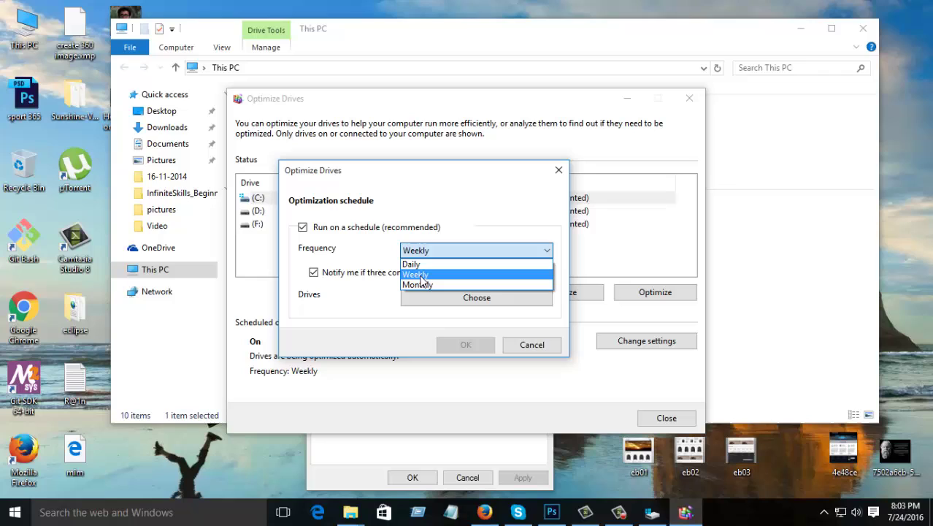
{"action": "left_click", "coordinate": [431, 283]}
{"action": "left_click", "coordinate": [455, 254]}
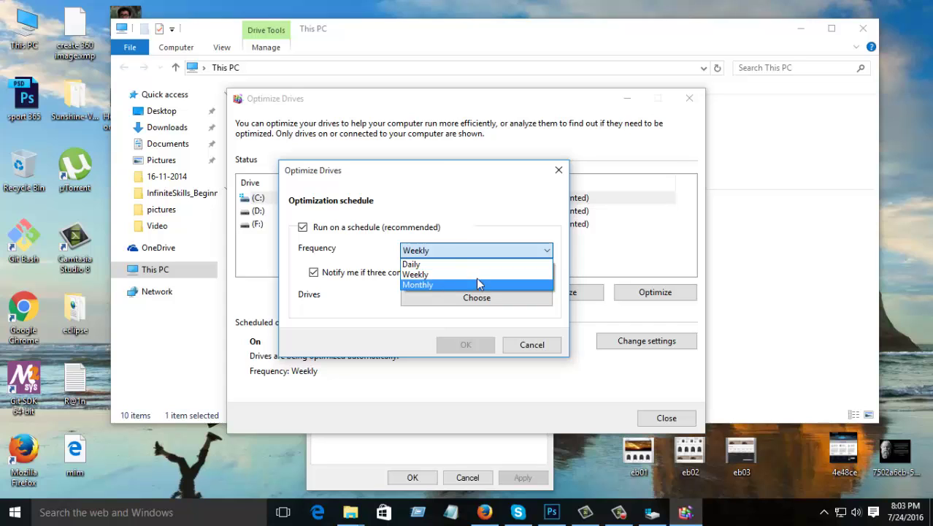
{"action": "left_click", "coordinate": [448, 312]}
{"action": "left_click", "coordinate": [540, 347]}
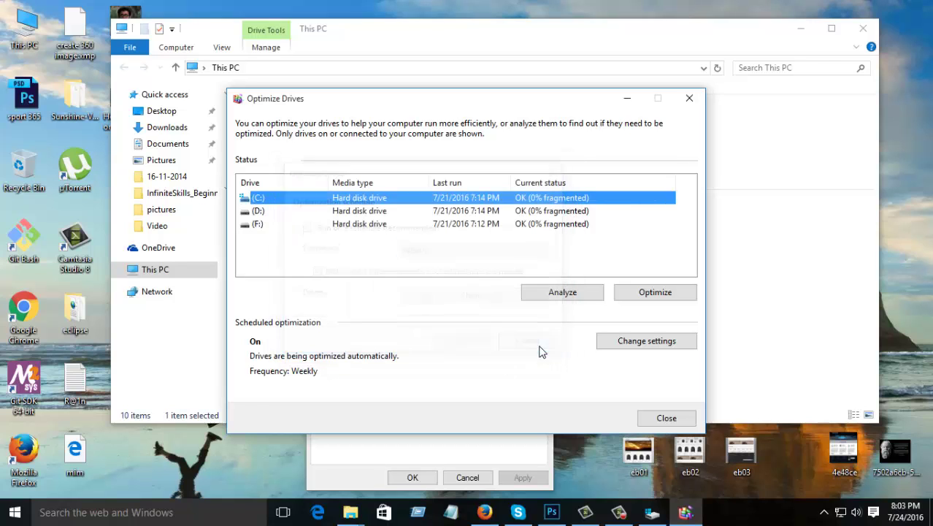
{"action": "left_click", "coordinate": [689, 418]}
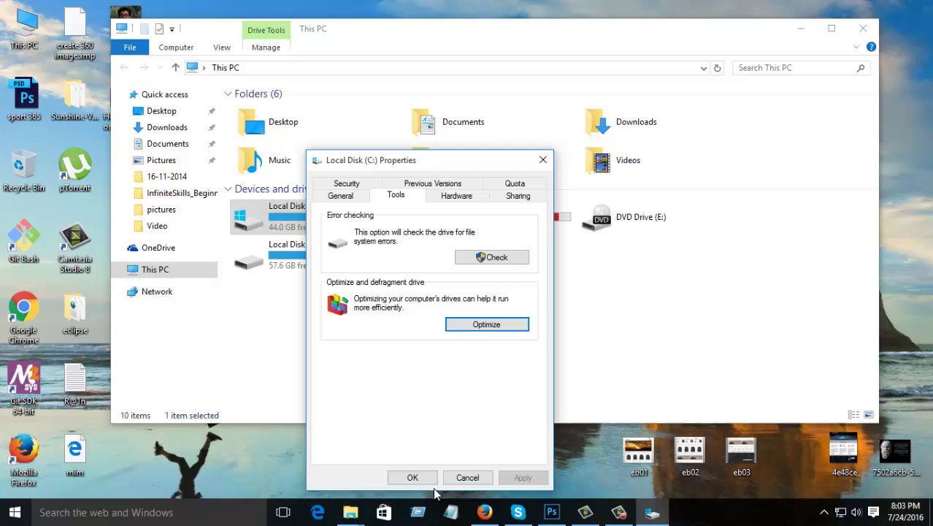
Close the C: Properties and This PC windows, then launch cleanmgr from Run
{"action": "left_click", "coordinate": [467, 478]}
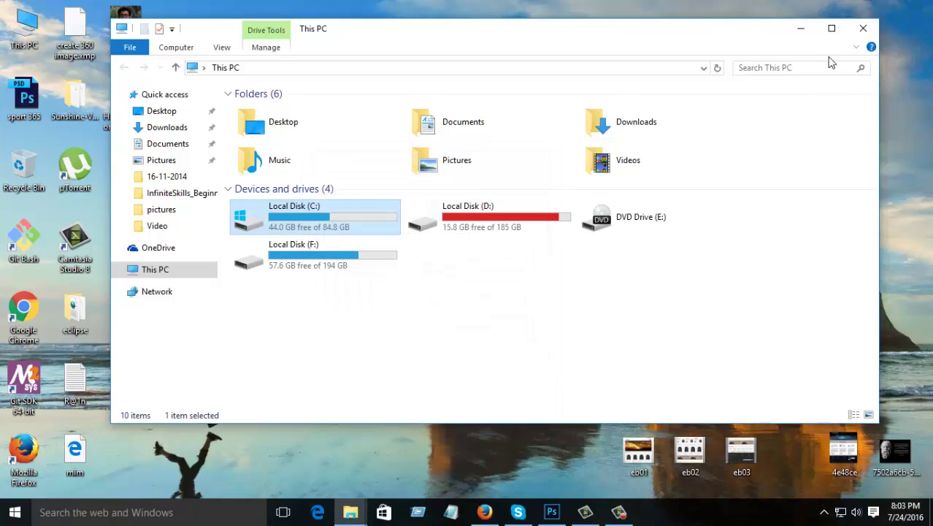
{"action": "left_click", "coordinate": [864, 30]}
{"action": "key", "text": "super+r"}
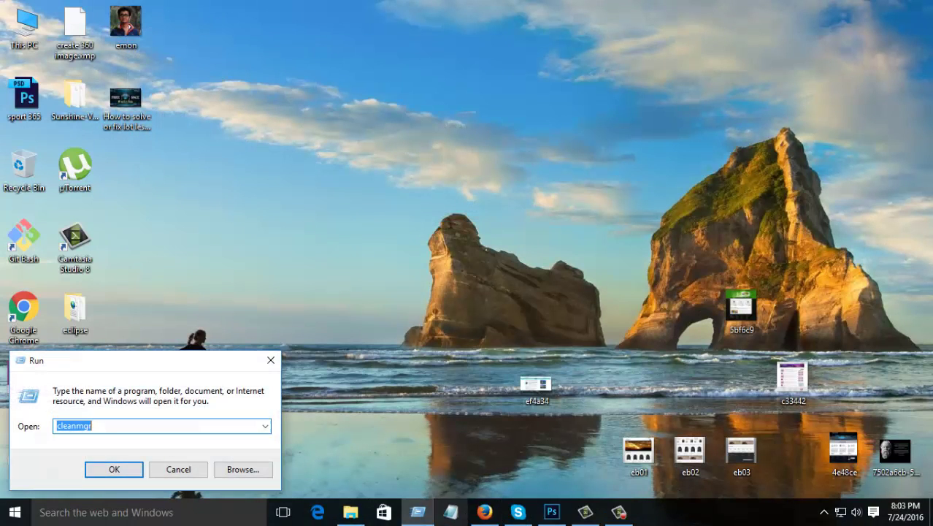
{"action": "left_click", "coordinate": [71, 425]}
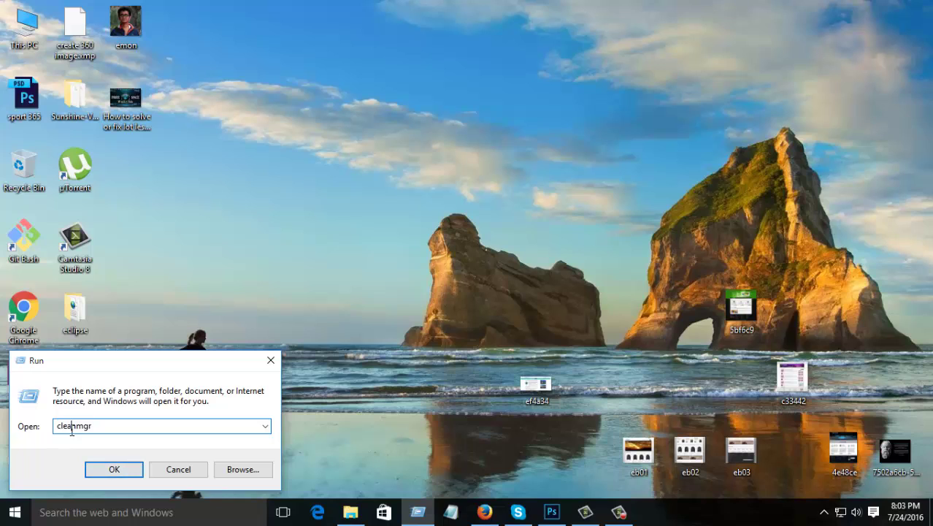
{"action": "left_click_drag", "start_coordinate": [110, 426], "coordinate": [10, 426]}
{"action": "left_click", "coordinate": [111, 426]}
{"action": "left_click", "coordinate": [114, 471]}
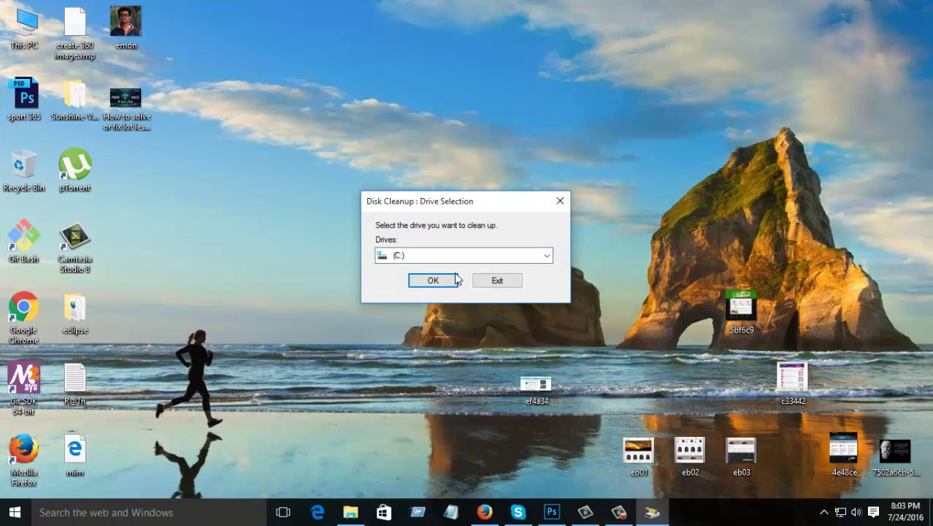
Keep drive C: selected and start calculating its freeable space
{"action": "left_click", "coordinate": [544, 255]}
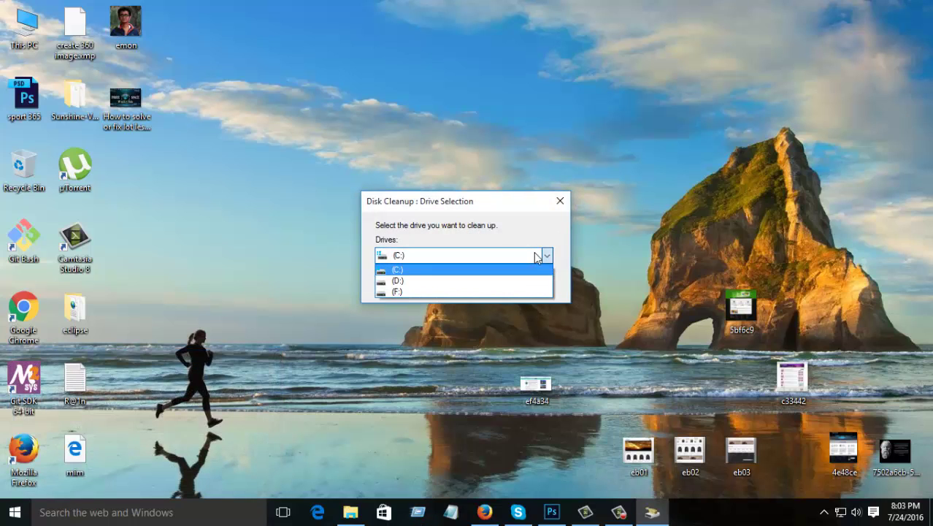
{"action": "left_click", "coordinate": [398, 271]}
{"action": "left_click", "coordinate": [432, 281]}
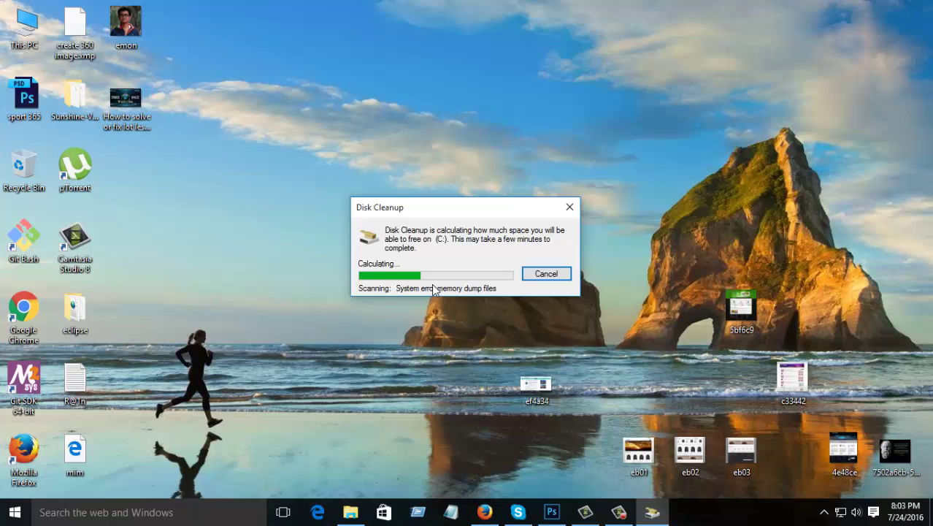
Centre the Disk Cleanup window and refresh the desktop while the 638 MB scan finishes
{"action": "right_click", "coordinate": [220, 182]}
{"action": "left_click", "coordinate": [271, 214]}
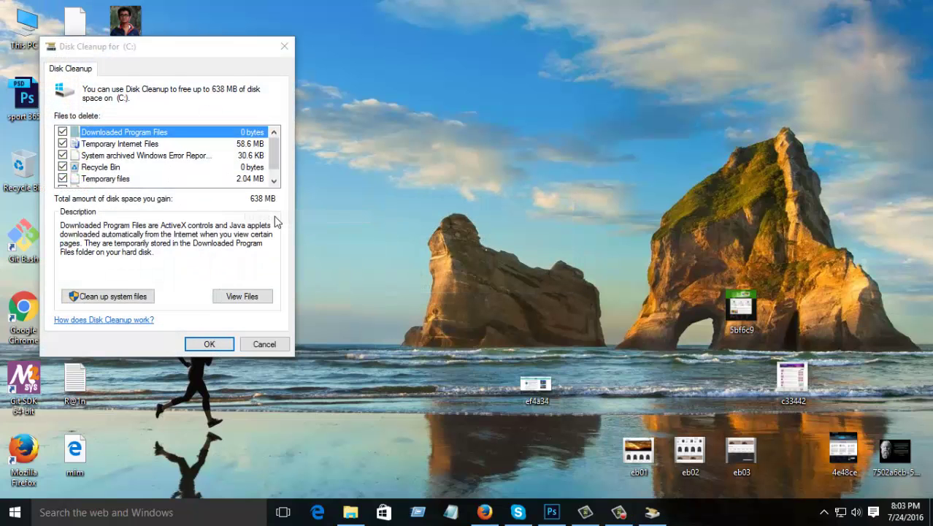
{"action": "left_click_drag", "start_coordinate": [110, 47], "coordinate": [406, 123]}
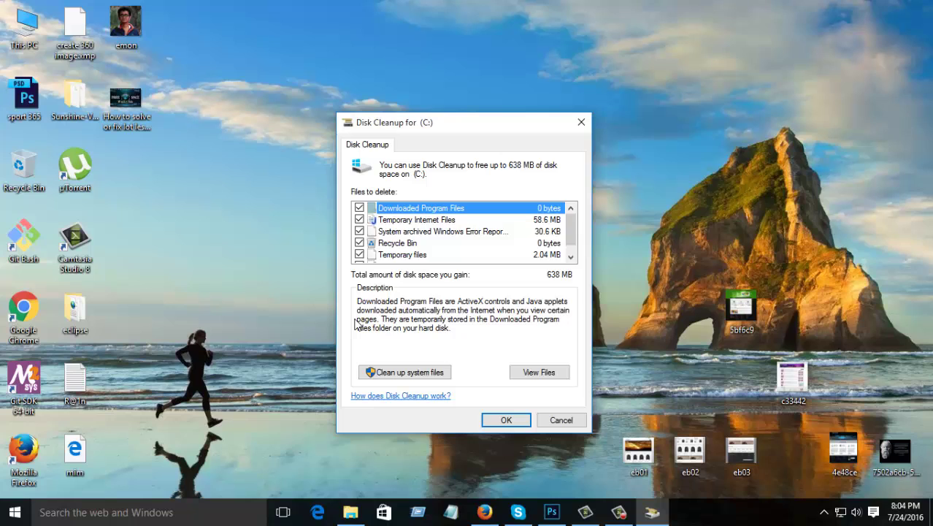
{"action": "right_click", "coordinate": [166, 186]}
{"action": "left_click", "coordinate": [203, 222]}
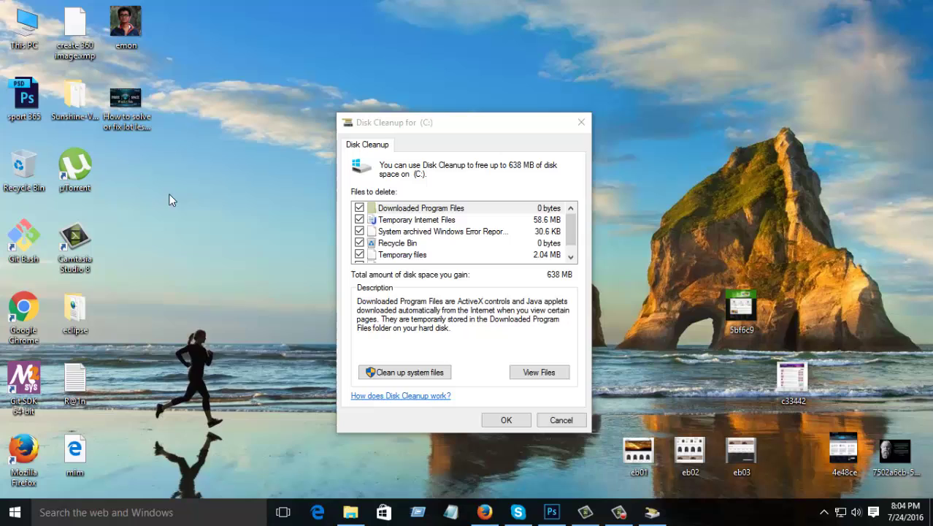
{"action": "right_click", "coordinate": [168, 193]}
{"action": "left_click", "coordinate": [221, 232]}
Rescan C: including system files and centre the 6.66 GB results window
{"action": "left_click", "coordinate": [407, 374]}
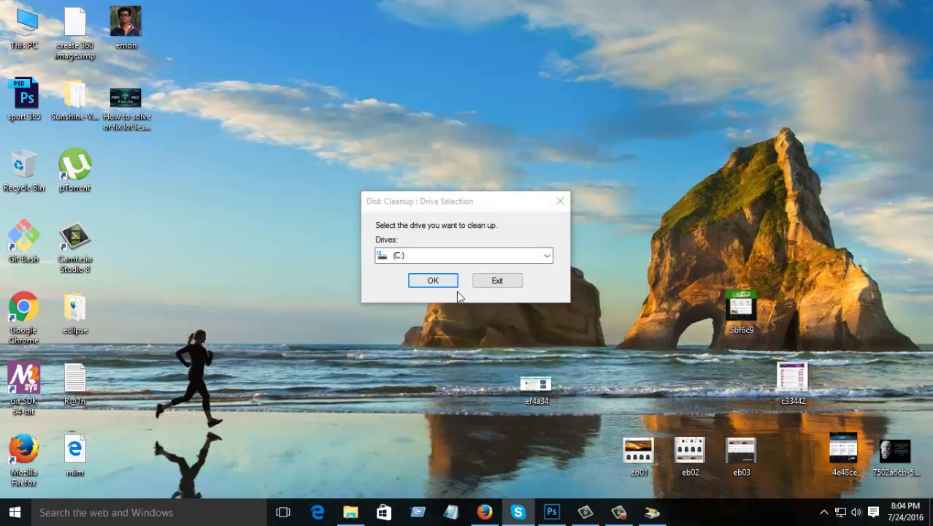
{"action": "left_click", "coordinate": [415, 278]}
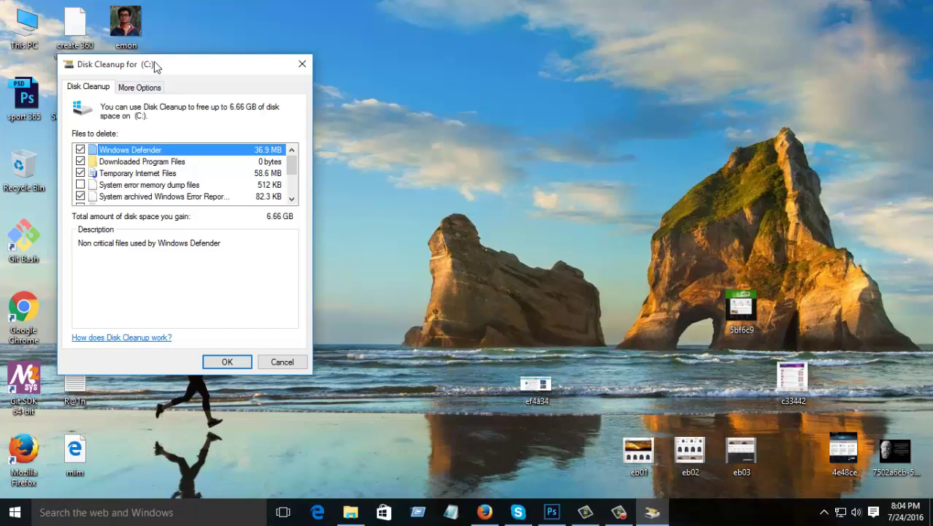
{"action": "left_click_drag", "start_coordinate": [155, 66], "coordinate": [487, 138]}
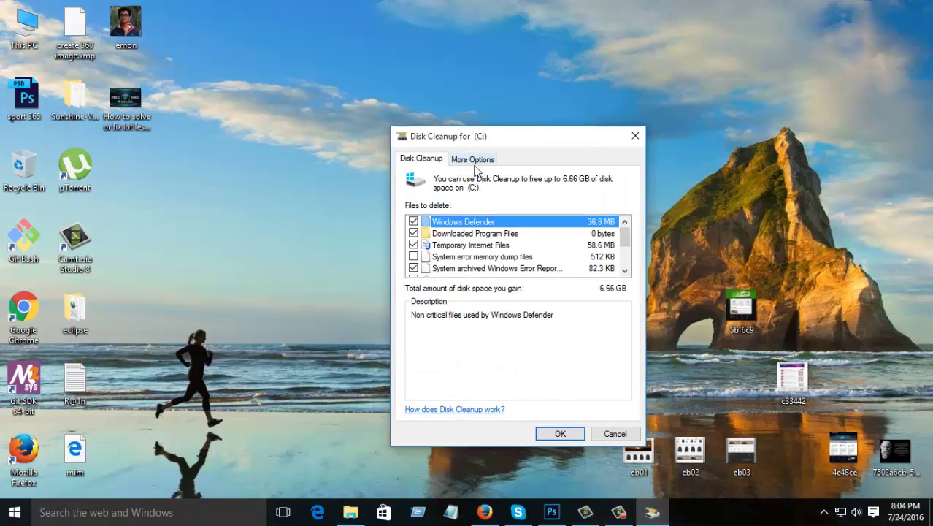
Under More Options, go to Programs and Features listing 20 installed programs
{"action": "left_click", "coordinate": [481, 162]}
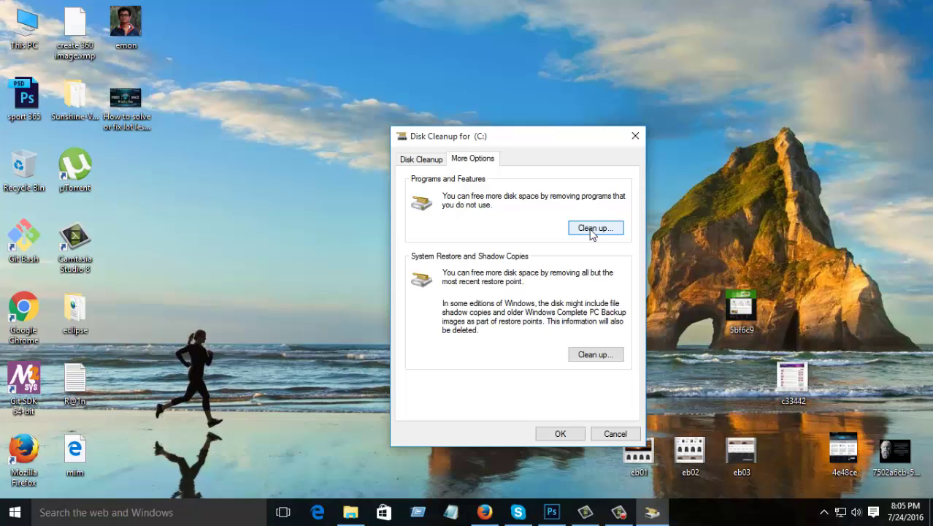
{"action": "left_click", "coordinate": [591, 230]}
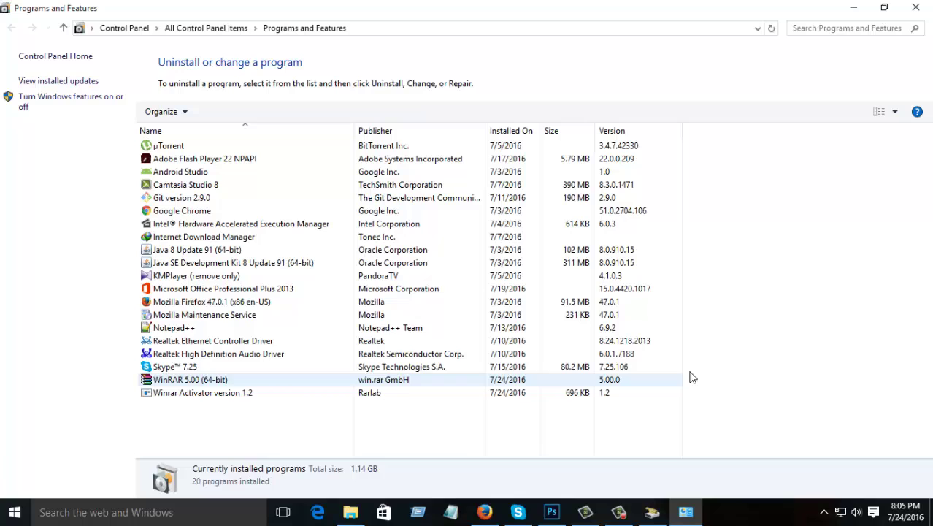
View µTorrent's details, then close Programs and Features without uninstalling anything
{"action": "left_click", "coordinate": [176, 150]}
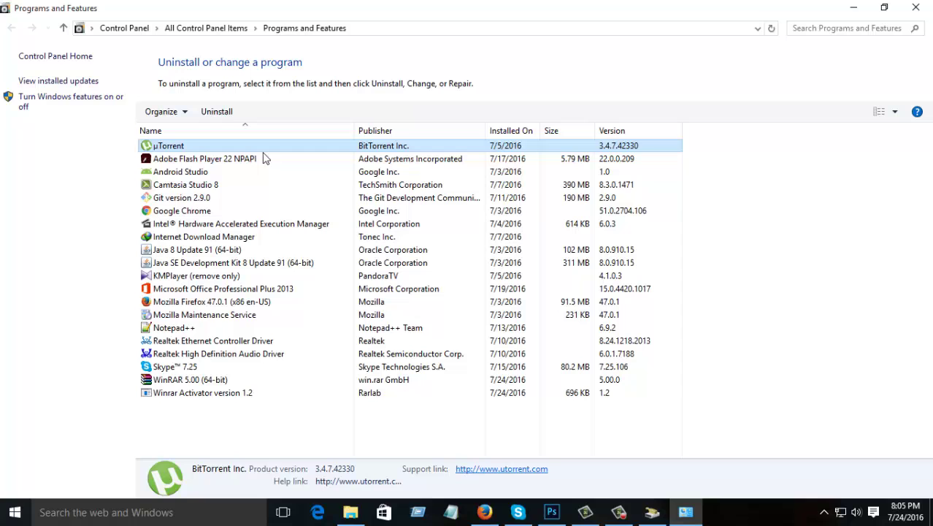
{"action": "left_click", "coordinate": [916, 7]}
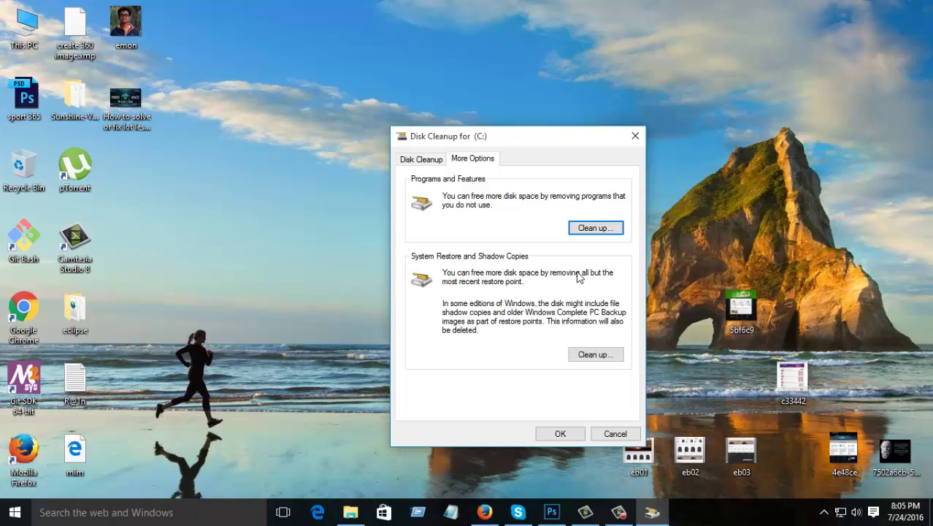
Refresh the desktop five times from its right-click menu
{"action": "right_click", "coordinate": [184, 207]}
{"action": "left_click", "coordinate": [241, 248]}
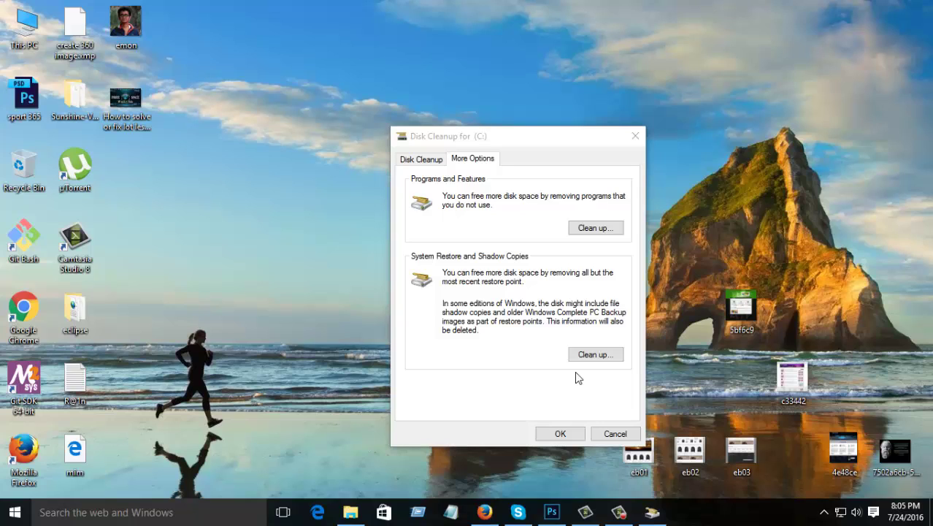
{"action": "right_click", "coordinate": [274, 195]}
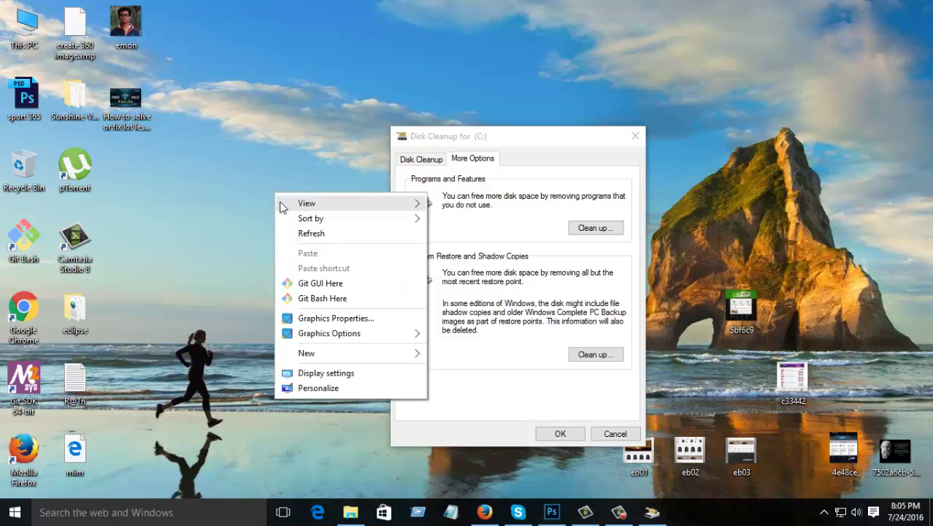
{"action": "left_click", "coordinate": [292, 232]}
{"action": "right_click", "coordinate": [177, 176]}
{"action": "left_click", "coordinate": [211, 216]}
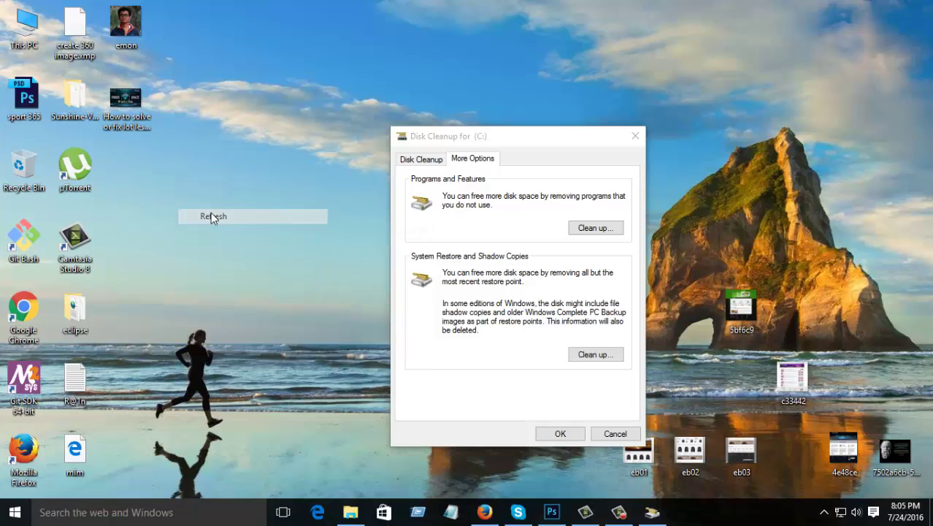
{"action": "right_click", "coordinate": [214, 209]}
{"action": "left_click", "coordinate": [262, 251]}
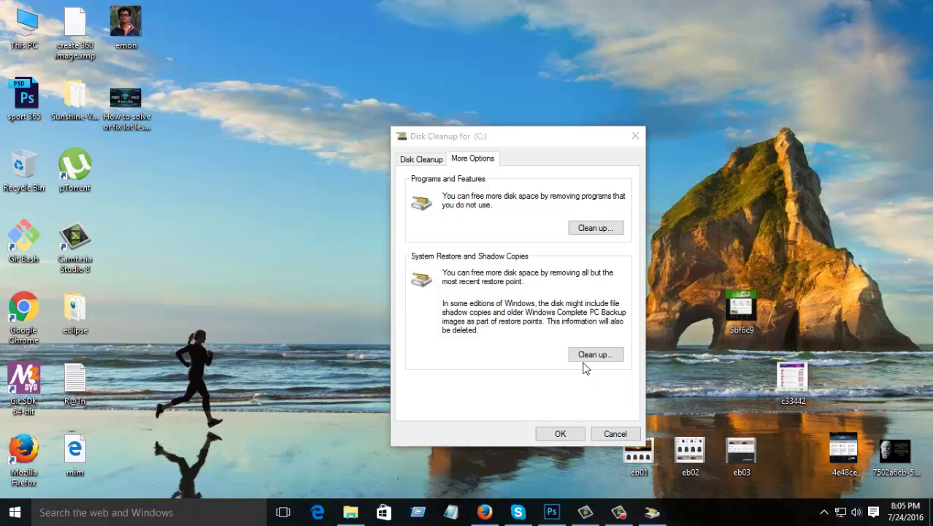
{"action": "right_click", "coordinate": [220, 216]}
{"action": "left_click", "coordinate": [292, 257]}
Refresh once more, then delete all but the most recent restore point
{"action": "right_click", "coordinate": [197, 178]}
{"action": "left_click", "coordinate": [285, 221]}
{"action": "left_click", "coordinate": [594, 359]}
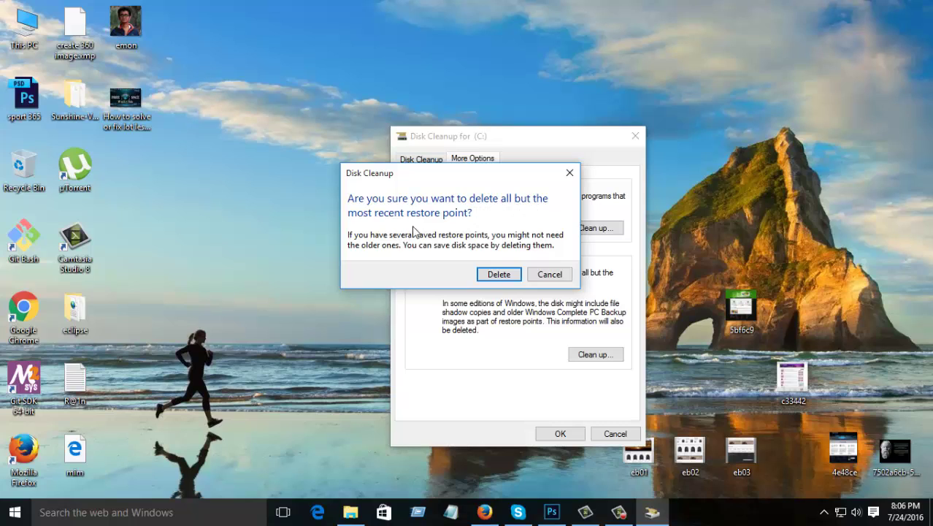
{"action": "left_click", "coordinate": [488, 276]}
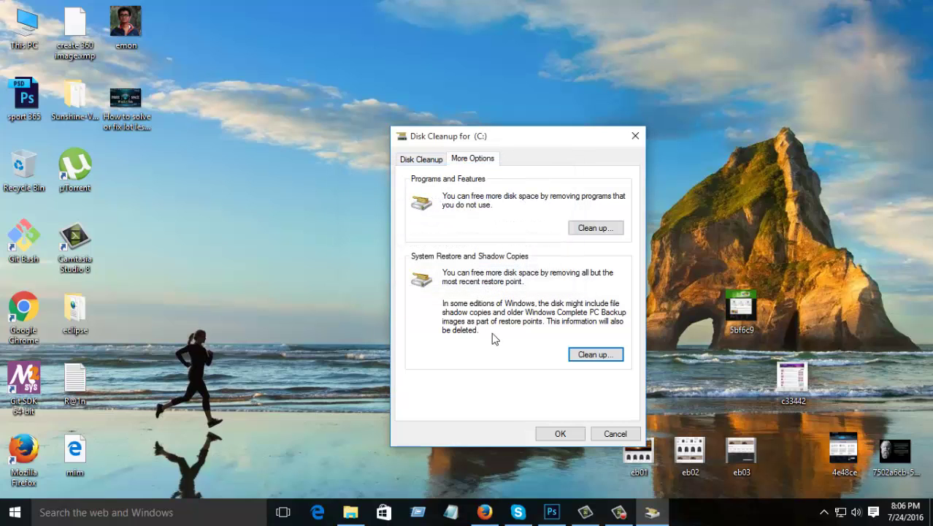
Tick System error memory dump files in Files to delete and confirm with OK
{"action": "left_click", "coordinate": [422, 162]}
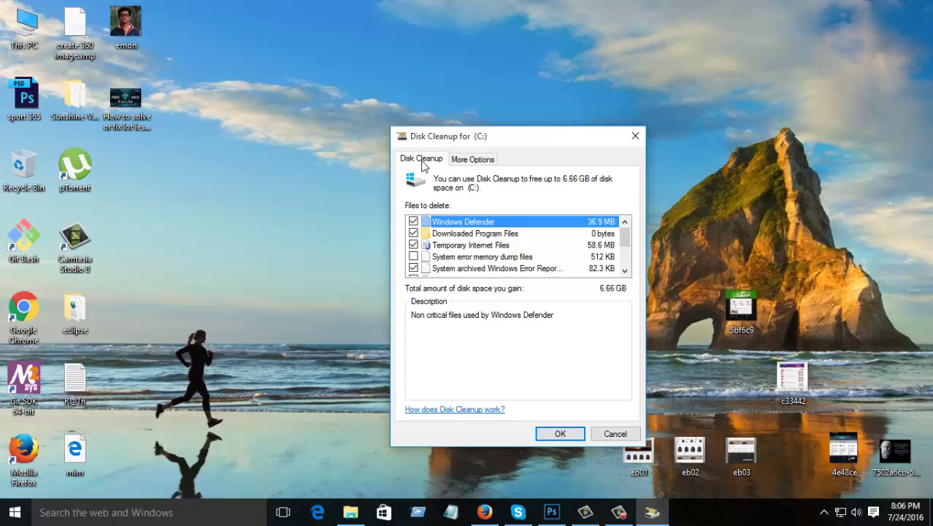
{"action": "scroll", "coordinate": [511, 266], "scroll_direction": "down", "scroll_amount": 3}
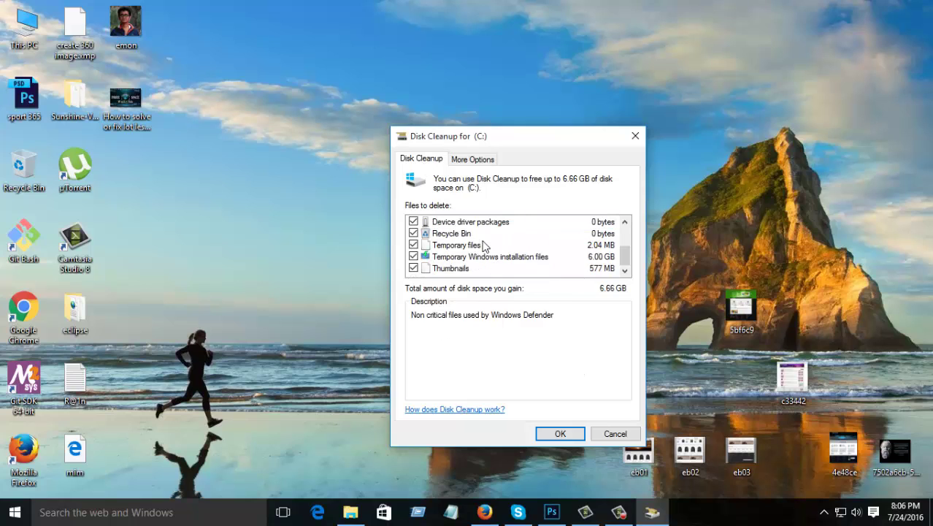
{"action": "scroll", "coordinate": [485, 247], "scroll_direction": "up", "scroll_amount": 1}
{"action": "scroll", "coordinate": [486, 247], "scroll_direction": "up", "scroll_amount": 1}
{"action": "left_click", "coordinate": [420, 257]}
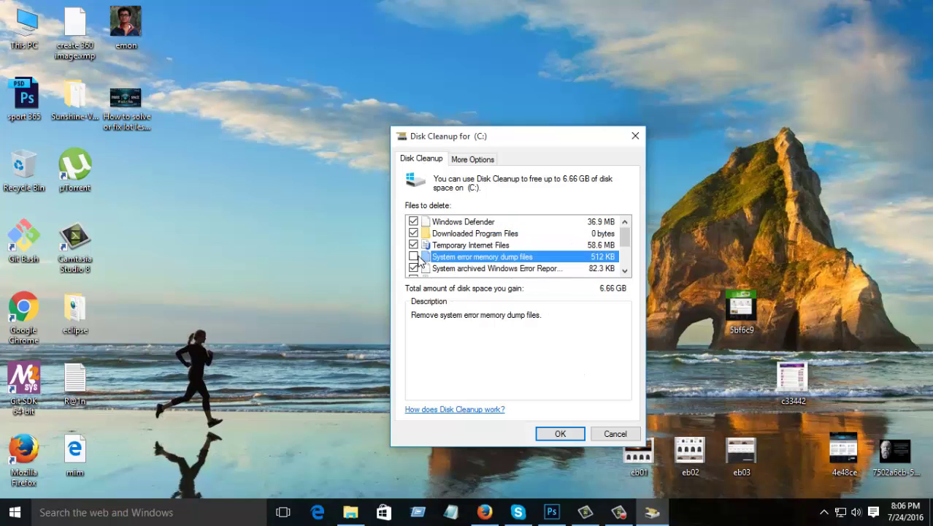
{"action": "scroll", "coordinate": [453, 260], "scroll_direction": "down", "scroll_amount": 3}
{"action": "scroll", "coordinate": [438, 272], "scroll_direction": "up", "scroll_amount": 3}
{"action": "left_click", "coordinate": [561, 435]}
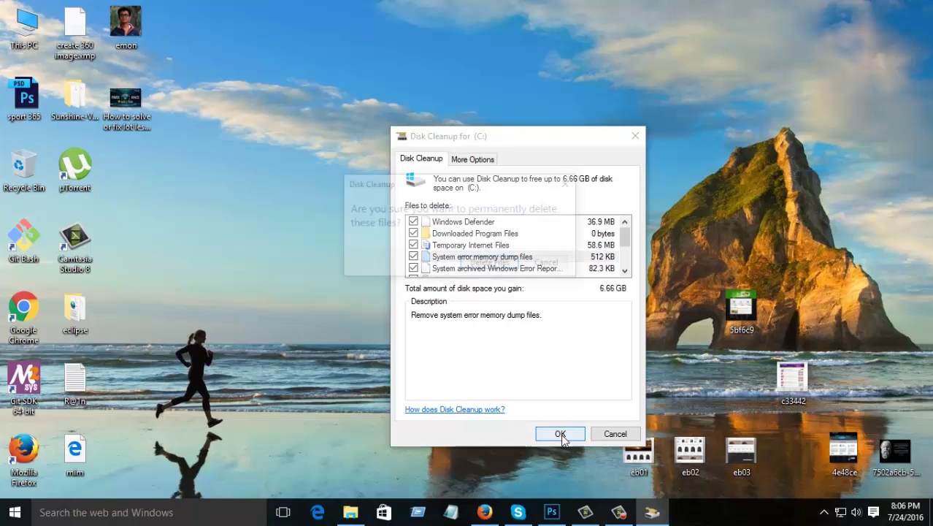
Confirm permanent deletion of the checked files from C:, then refresh the desktop
{"action": "left_click", "coordinate": [485, 269]}
{"action": "right_click", "coordinate": [289, 150]}
{"action": "mouse_move", "coordinate": [325, 177]}
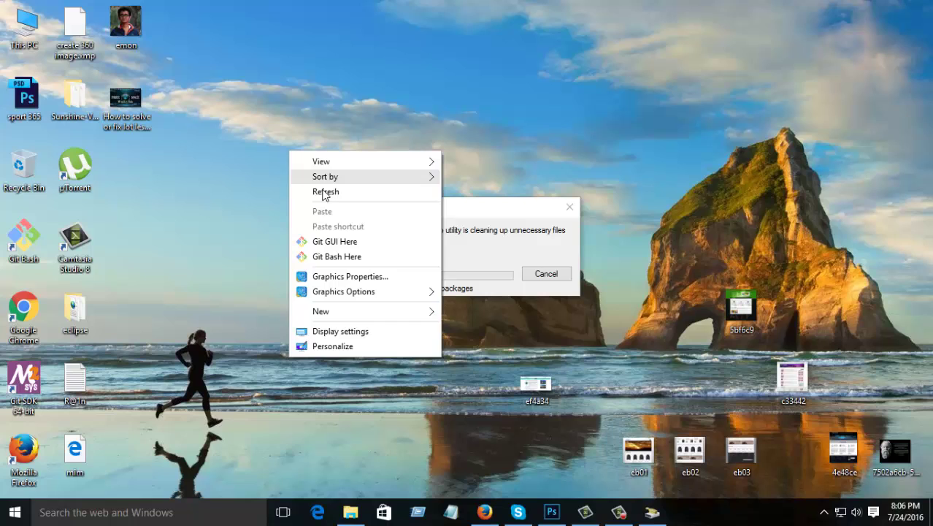
{"action": "right_click", "coordinate": [192, 154]}
{"action": "left_click", "coordinate": [247, 193]}
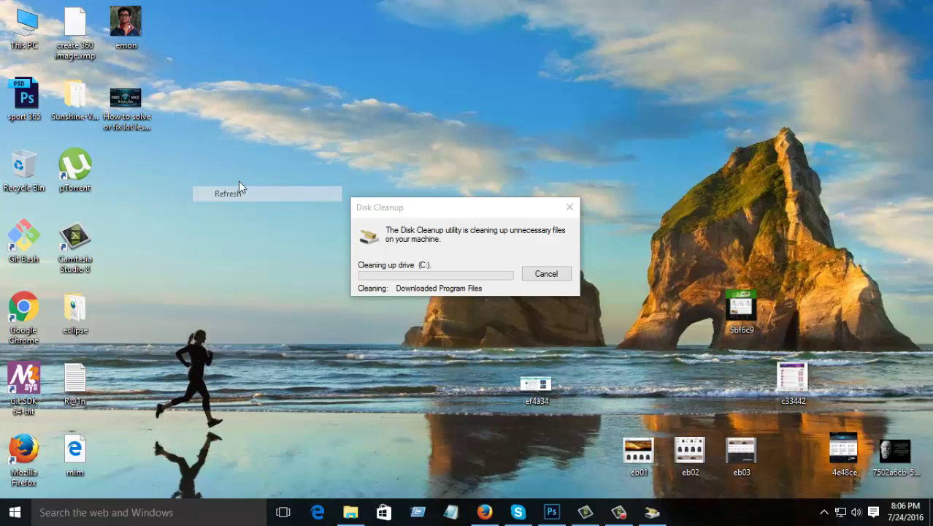
Repeatedly refresh the desktop while the Disk Cleanup progress bar runs
{"action": "right_click", "coordinate": [192, 144]}
{"action": "left_click", "coordinate": [242, 184]}
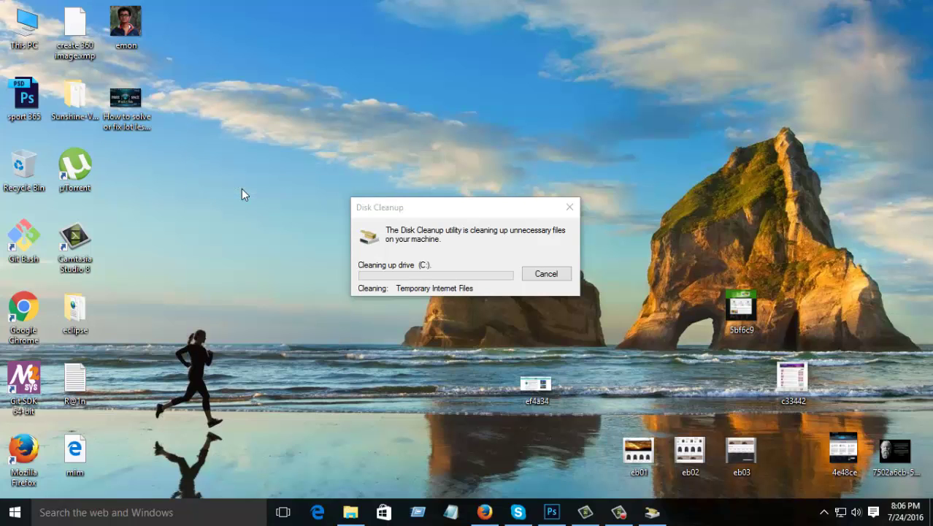
{"action": "right_click", "coordinate": [236, 169]}
{"action": "left_click", "coordinate": [275, 214]}
{"action": "right_click", "coordinate": [240, 161]}
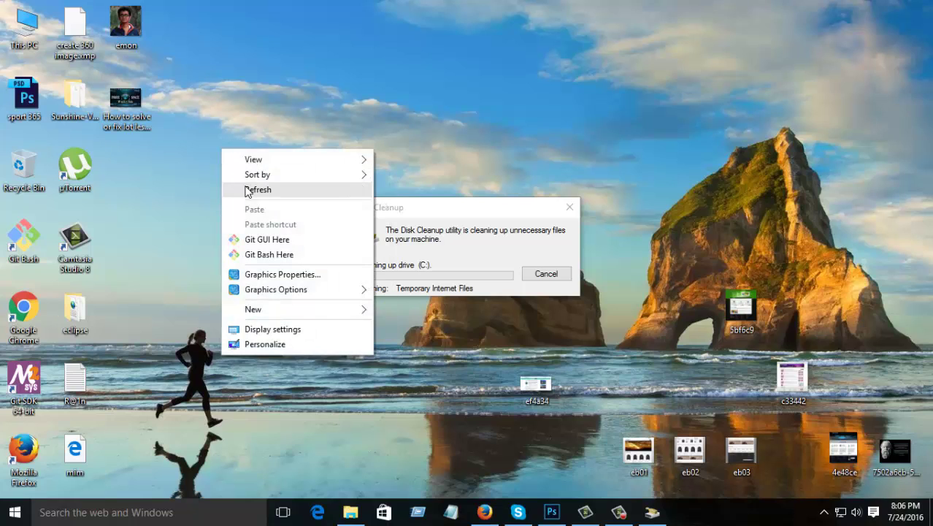
{"action": "left_click", "coordinate": [246, 187]}
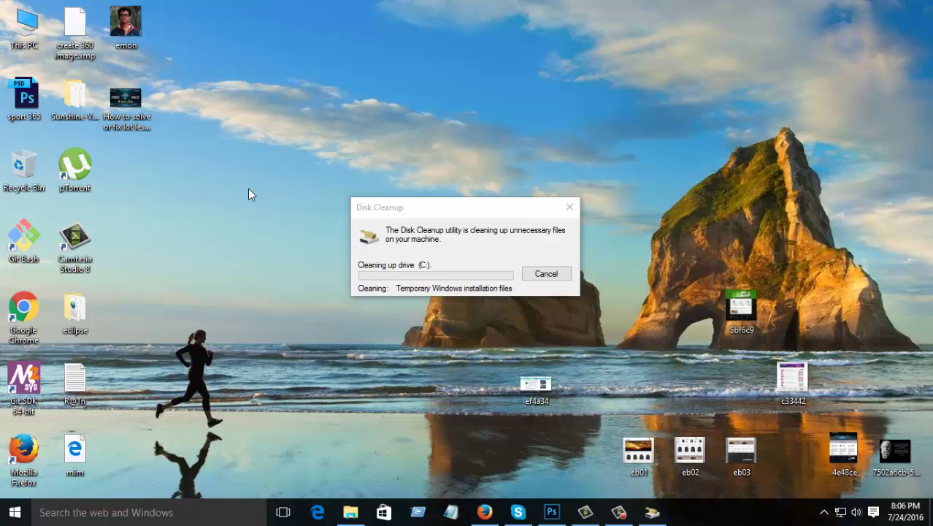
{"action": "right_click", "coordinate": [206, 117]}
{"action": "left_click", "coordinate": [244, 158]}
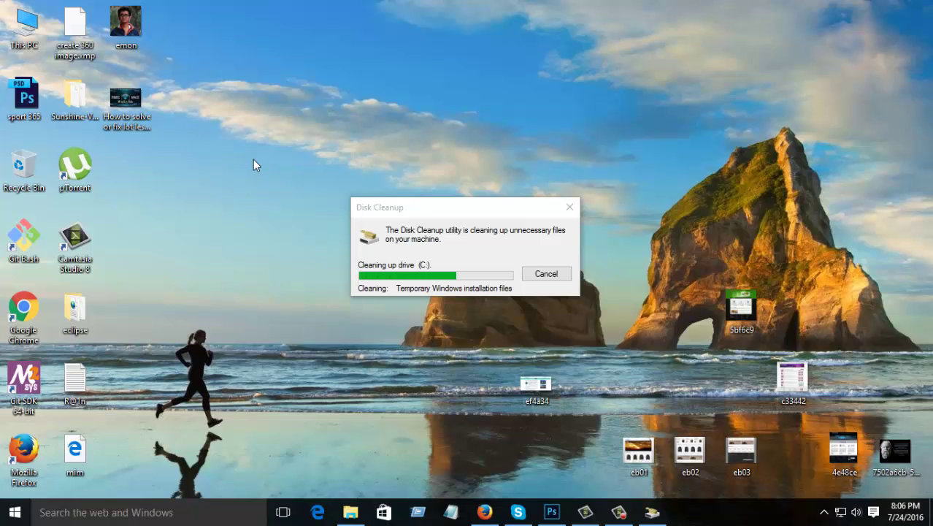
{"action": "right_click", "coordinate": [222, 130]}
{"action": "left_click", "coordinate": [263, 172]}
{"action": "right_click", "coordinate": [184, 107]}
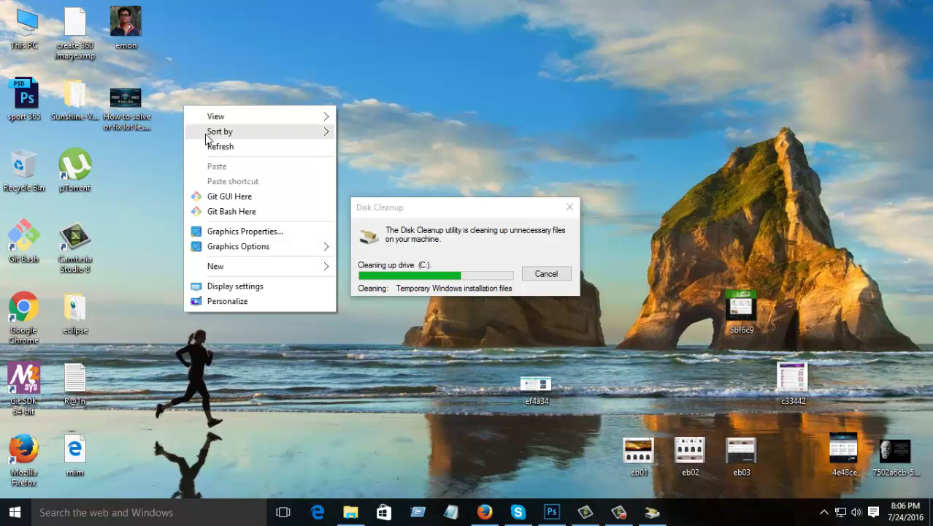
{"action": "left_click", "coordinate": [249, 149]}
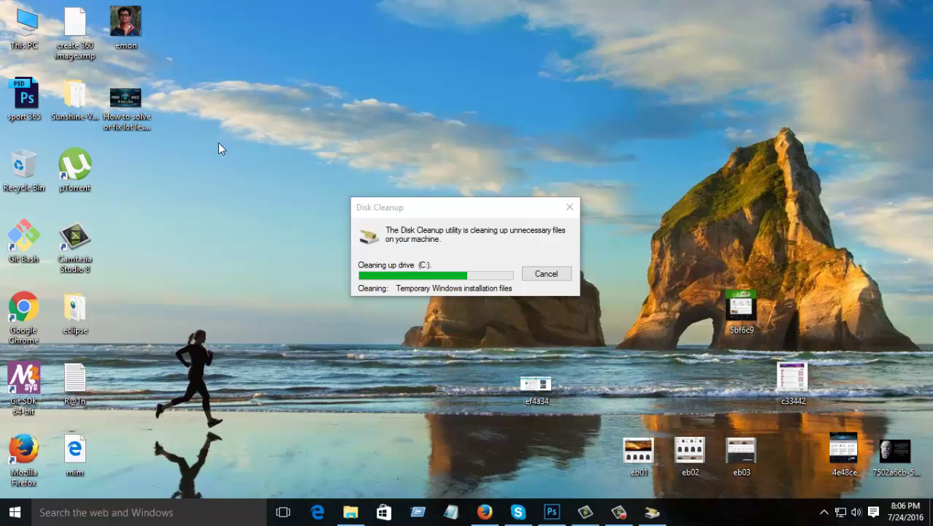
{"action": "right_click", "coordinate": [218, 143]}
{"action": "left_click", "coordinate": [273, 189]}
{"action": "right_click", "coordinate": [217, 148]}
{"action": "left_click", "coordinate": [273, 189]}
Keep refreshing the desktop until the cleanup finishes and its window closes
{"action": "right_click", "coordinate": [268, 162]}
{"action": "left_click", "coordinate": [319, 203]}
{"action": "right_click", "coordinate": [226, 157]}
{"action": "left_click", "coordinate": [291, 198]}
{"action": "right_click", "coordinate": [279, 188]}
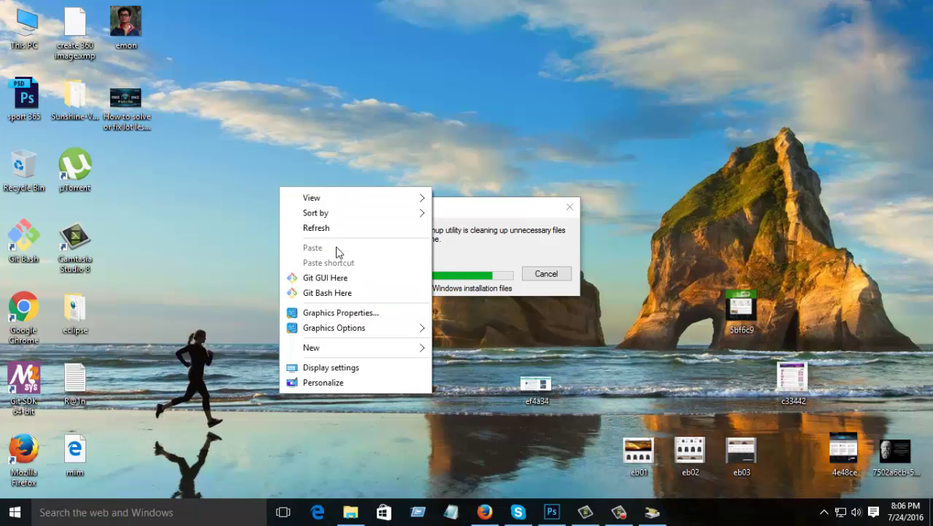
{"action": "left_click", "coordinate": [343, 227]}
{"action": "right_click", "coordinate": [234, 175]}
{"action": "left_click", "coordinate": [278, 214]}
{"action": "right_click", "coordinate": [228, 167]}
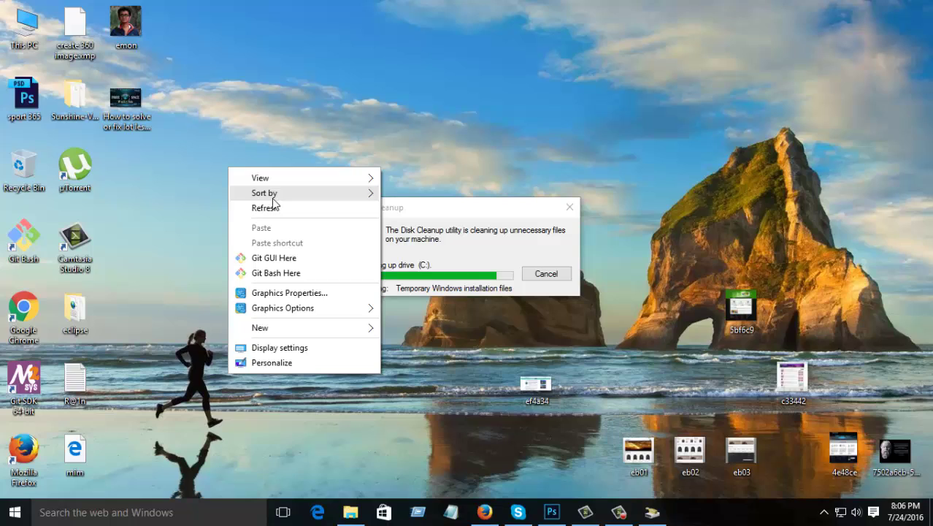
{"action": "left_click", "coordinate": [279, 210]}
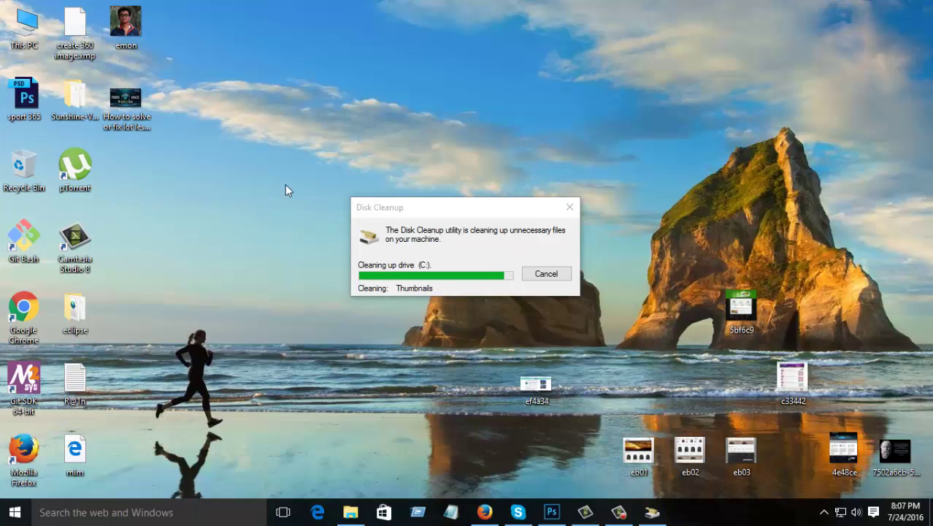
{"action": "right_click", "coordinate": [202, 183]}
{"action": "left_click", "coordinate": [248, 228]}
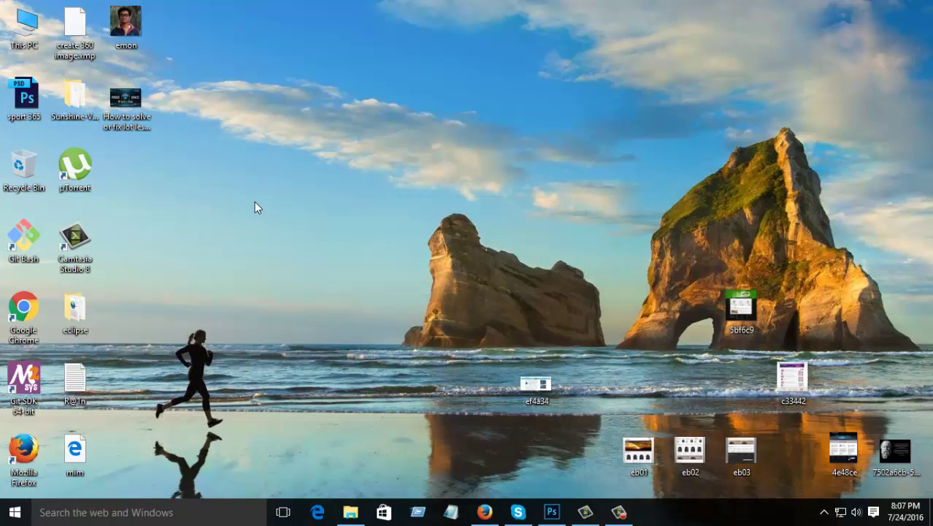
{"action": "right_click", "coordinate": [256, 203]}
{"action": "left_click", "coordinate": [299, 245]}
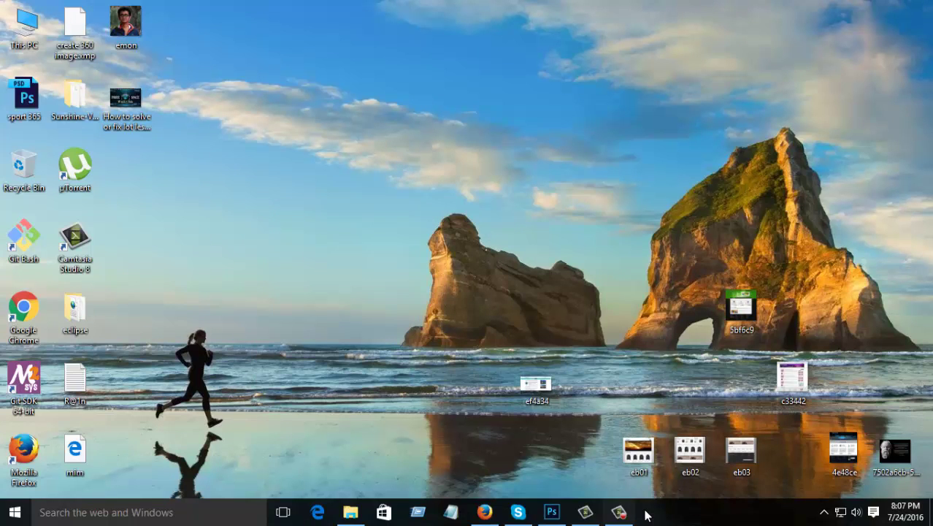